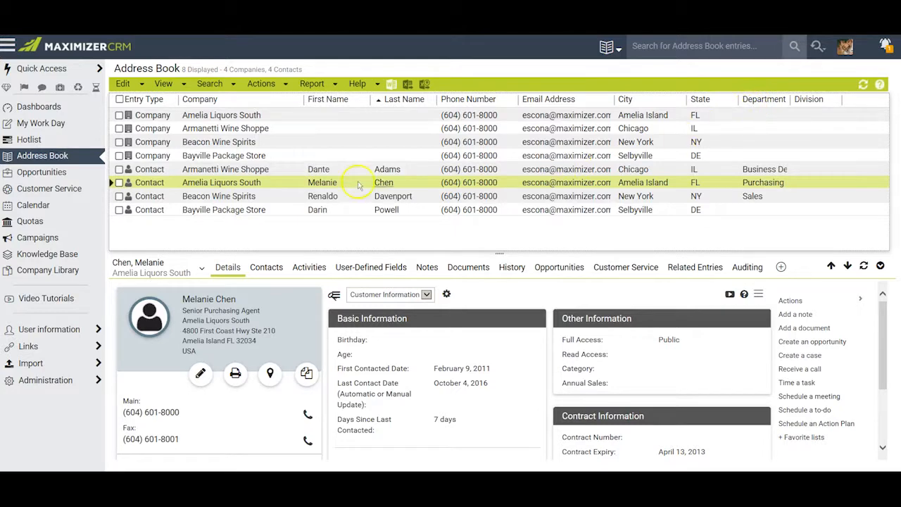
Open the properties of the Public Address Book View column setup
left_click(162, 83)
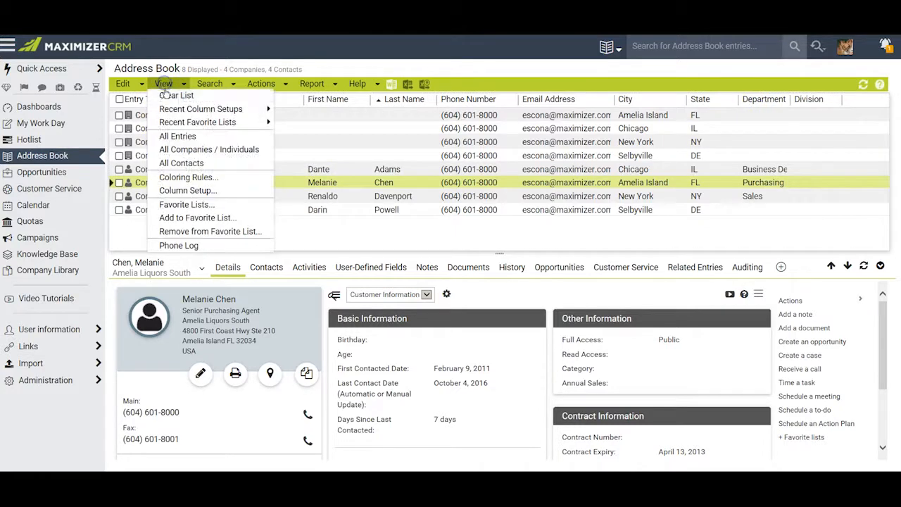
left_click(182, 191)
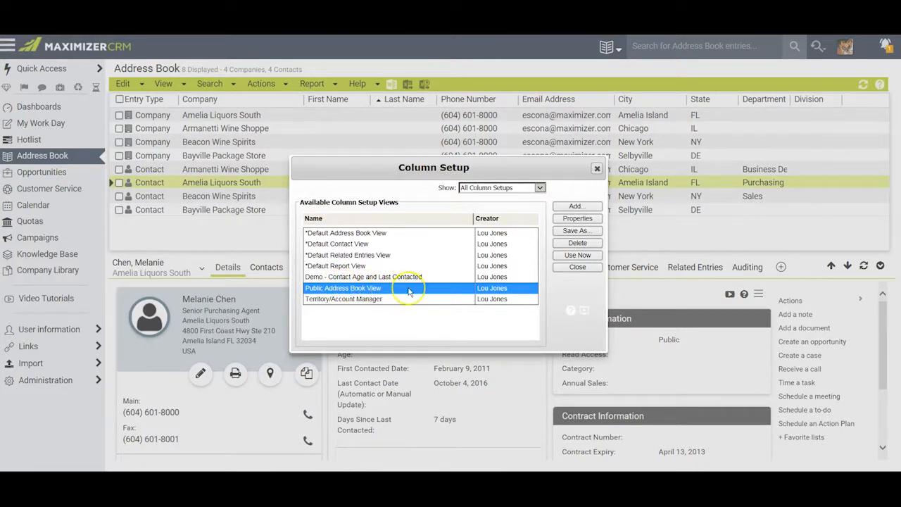
left_click(575, 219)
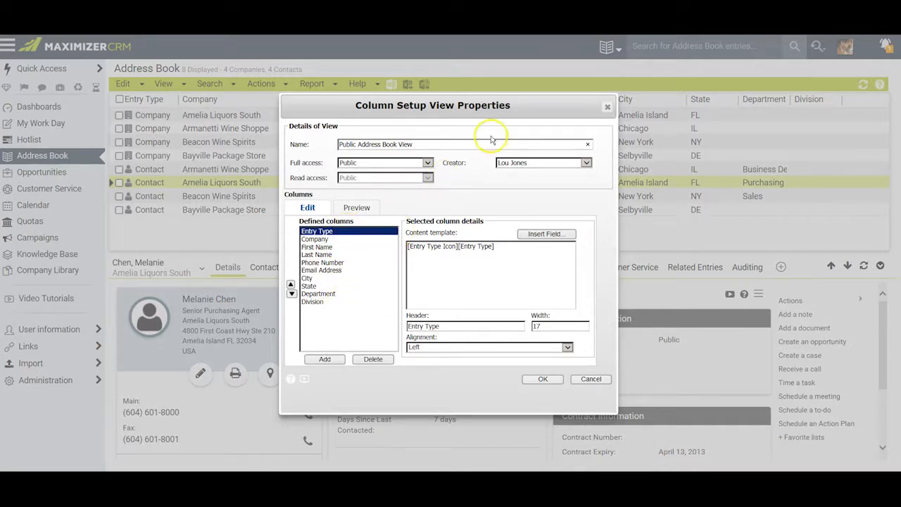
Examine the column setup view's name and the available full access options
left_click_drag(524, 113, 523, 138)
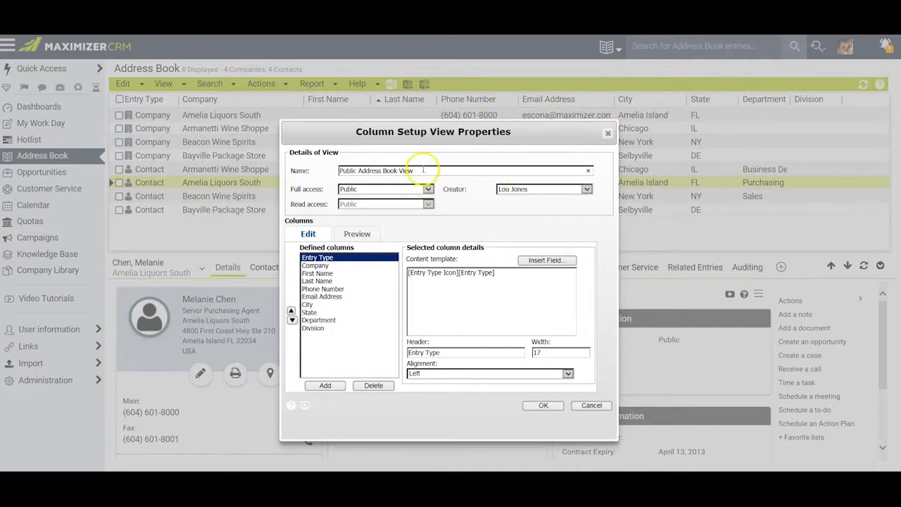
left_click_drag(423, 169, 324, 171)
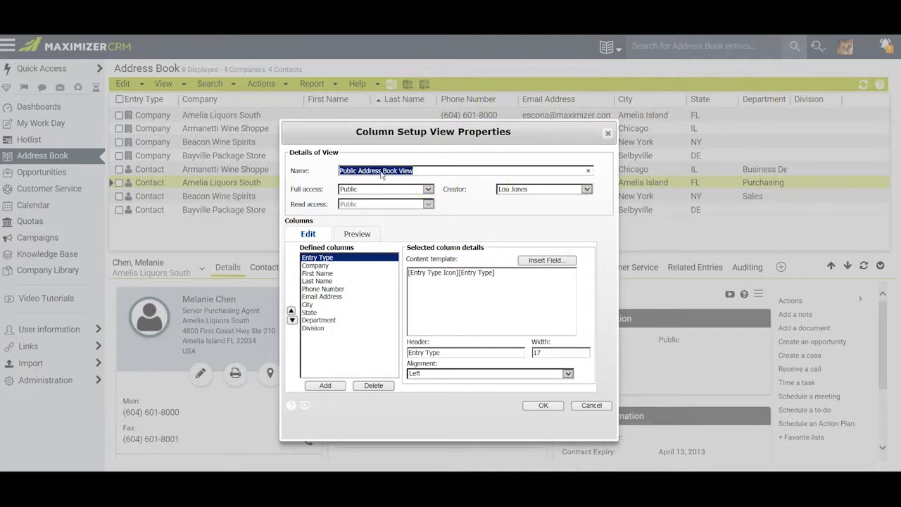
left_click(423, 170)
left_click(427, 189)
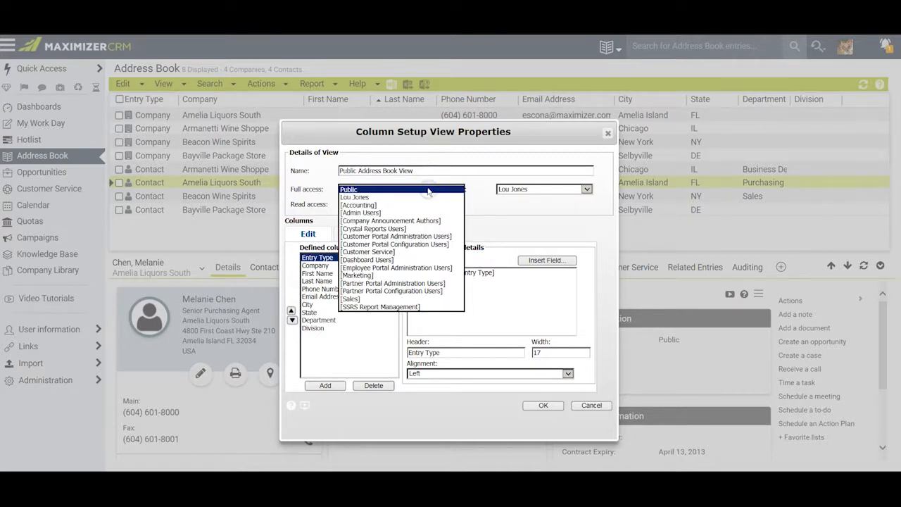
left_click(428, 190)
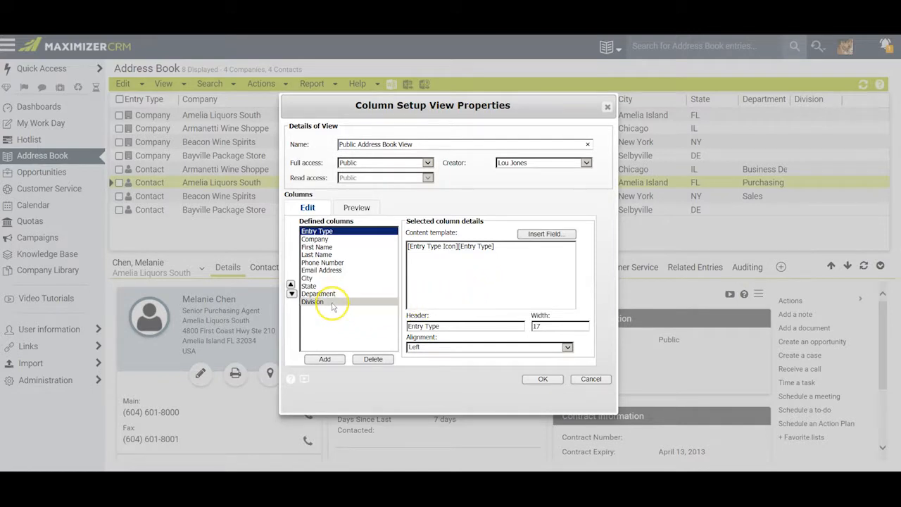
Delete the Division and Department columns from the Public Address Book View
left_click(332, 303)
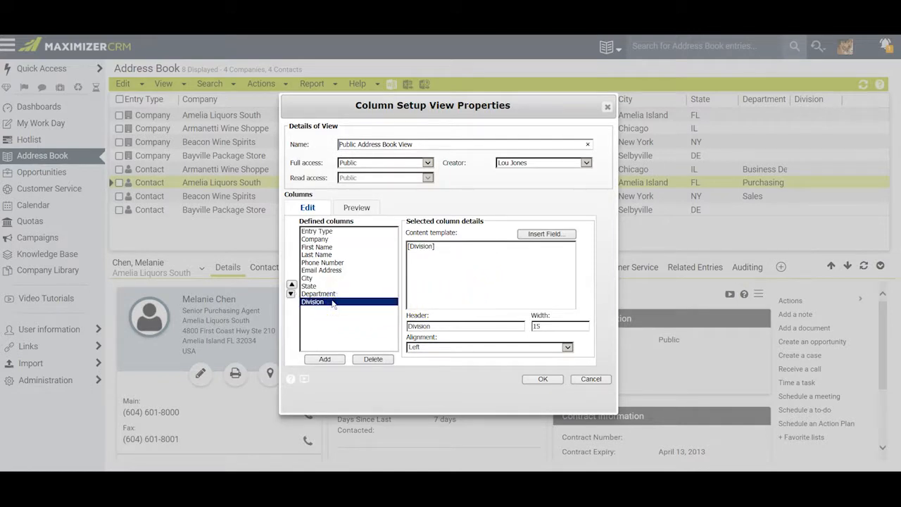
left_click(372, 359)
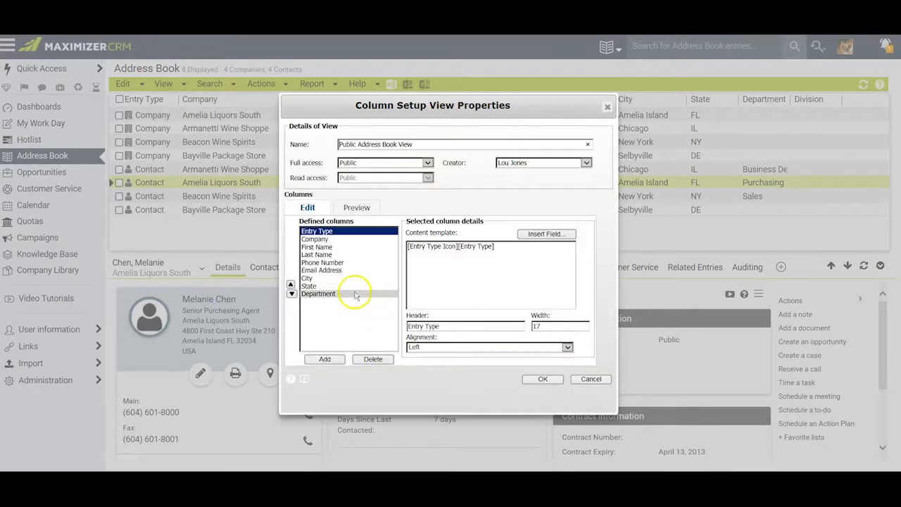
left_click(345, 295)
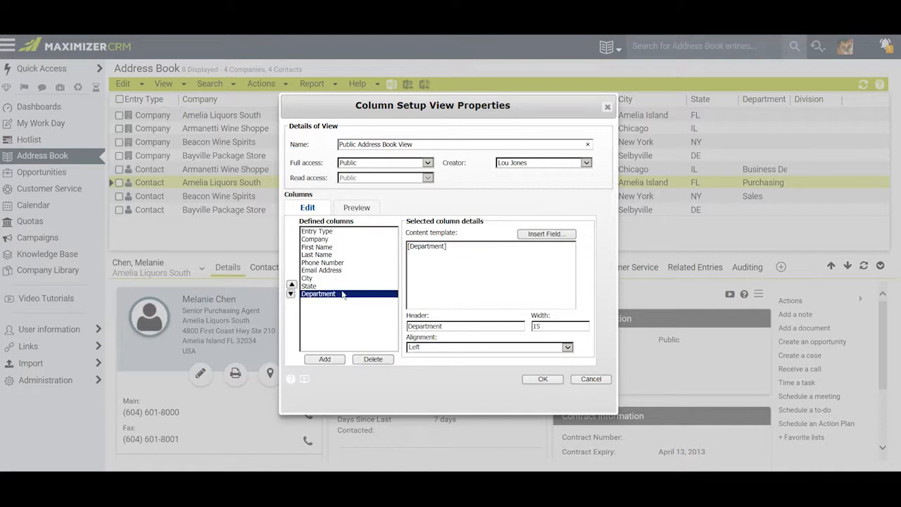
left_click(371, 360)
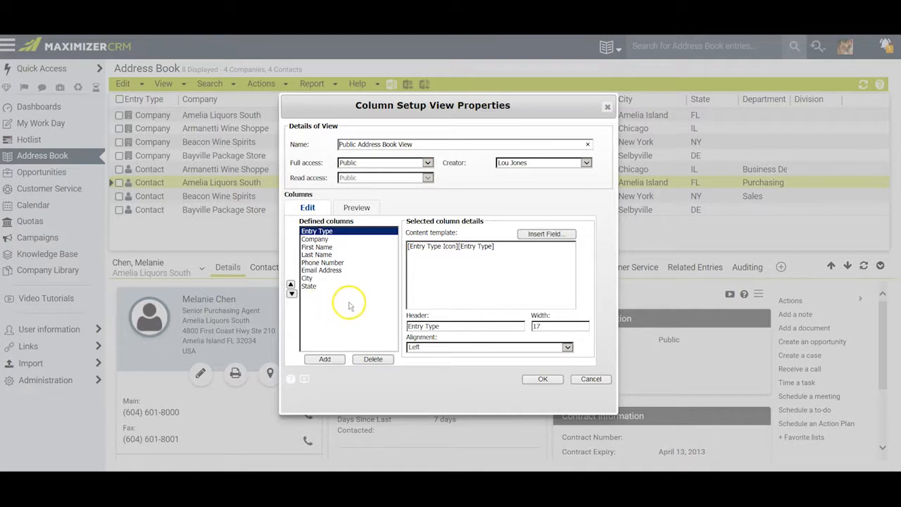
Add a column containing the Account Manager field and set its width to 30
left_click(324, 360)
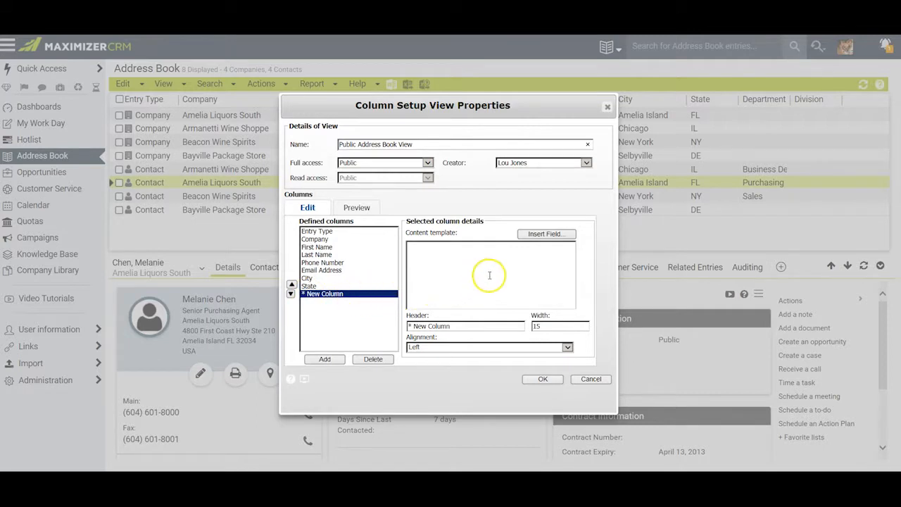
left_click(551, 234)
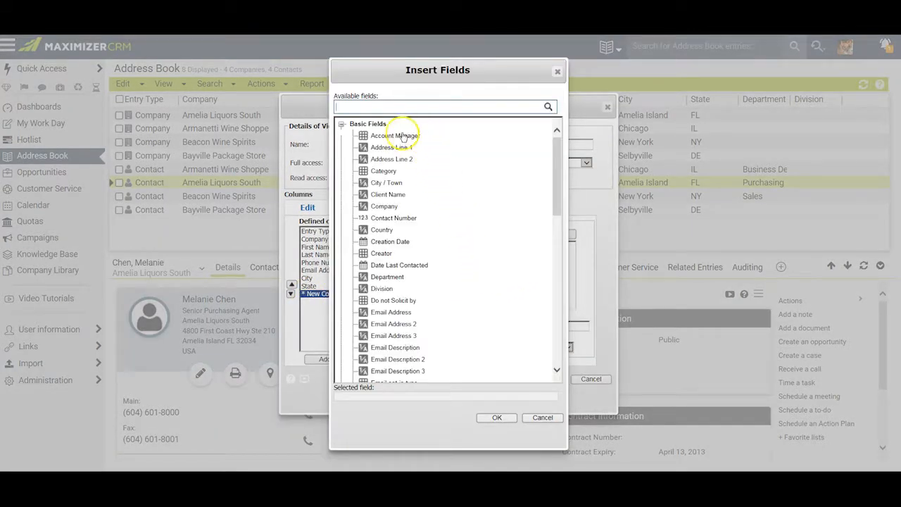
left_click(395, 137)
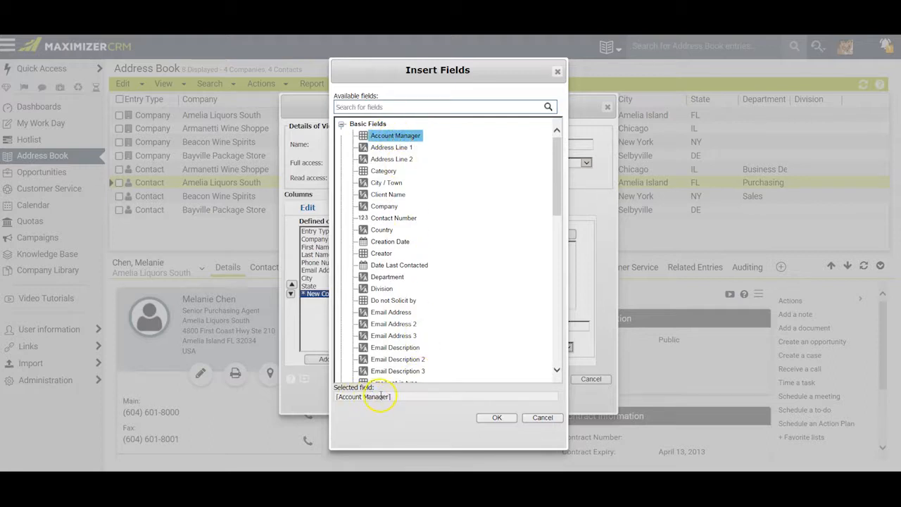
left_click(495, 418)
double_click(537, 326)
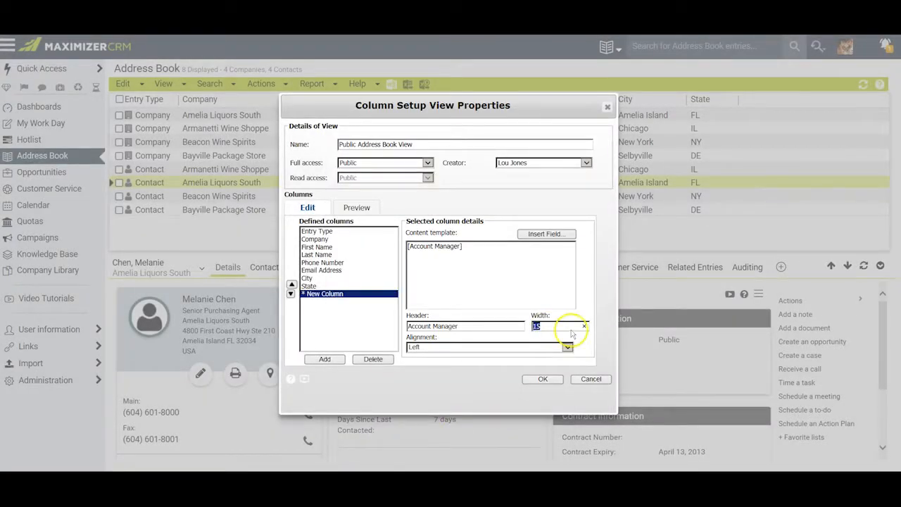
type("30")
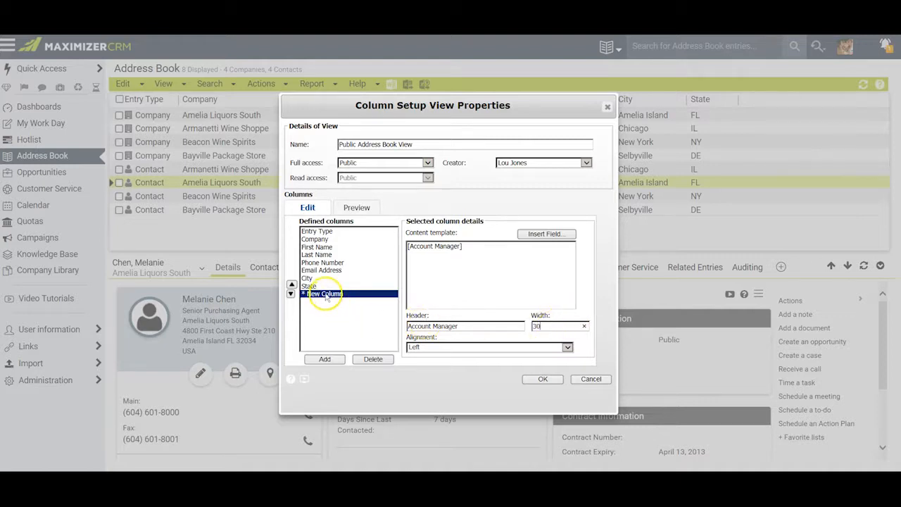
Move the Account Manager column directly before Phone Number, then save the column setup and apply it to the address book
left_click(291, 286)
left_click(292, 285)
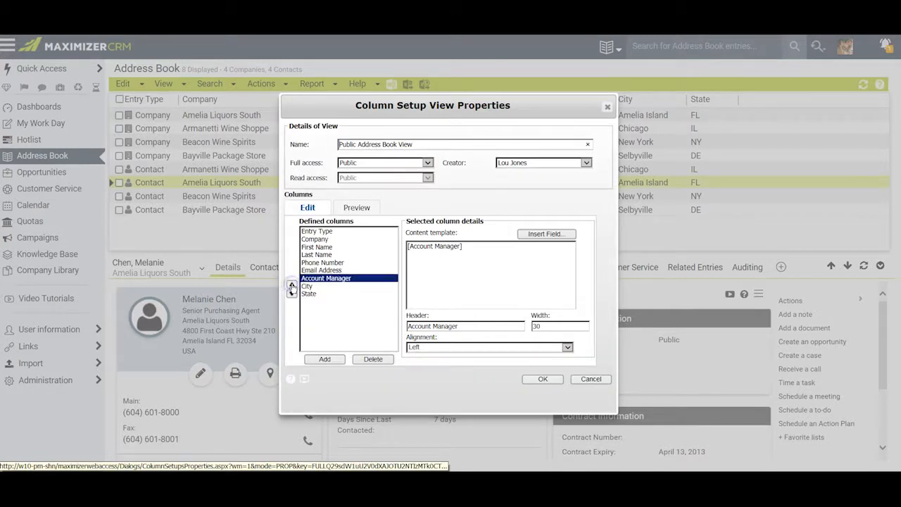
left_click(291, 284)
left_click(291, 284)
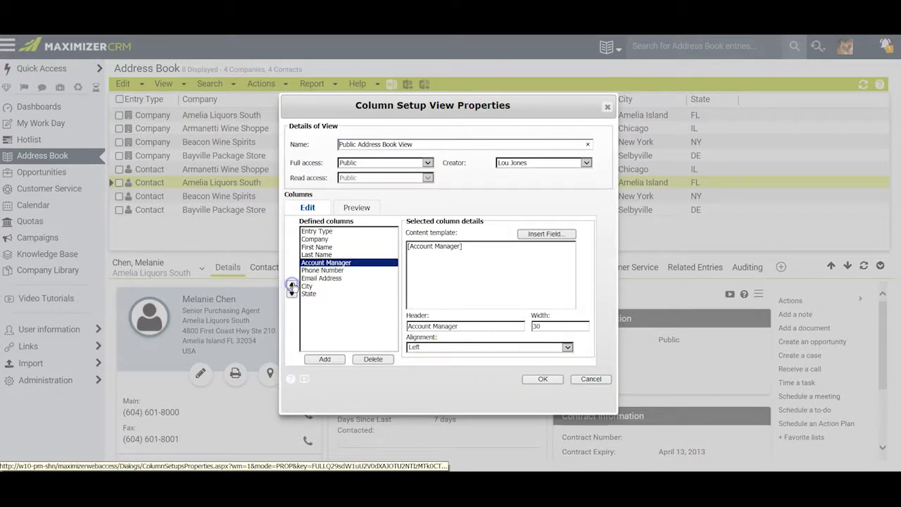
left_click(525, 379)
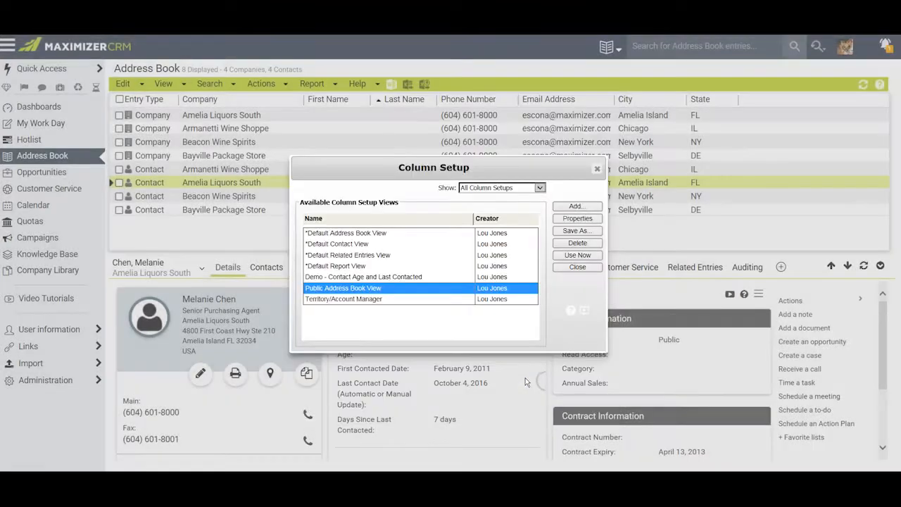
left_click(570, 255)
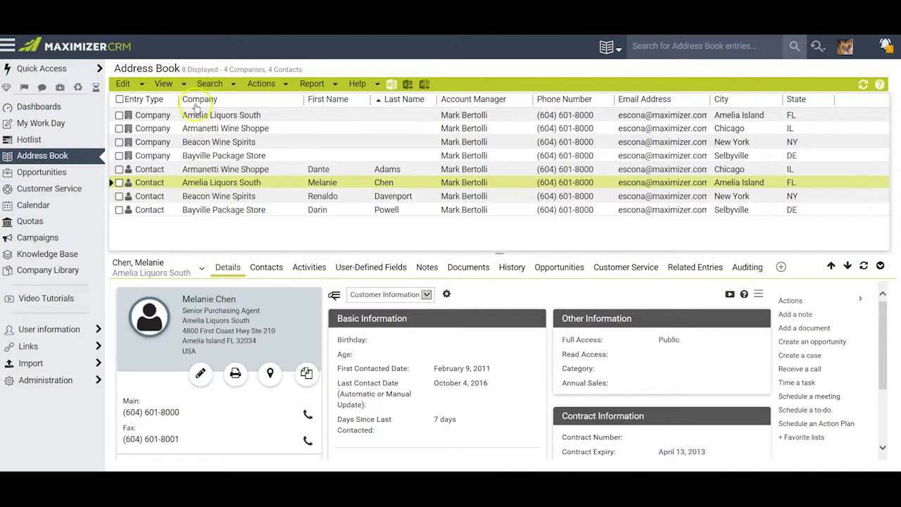
Save a copy of the Public Address Book View column setup as My View
left_click(168, 85)
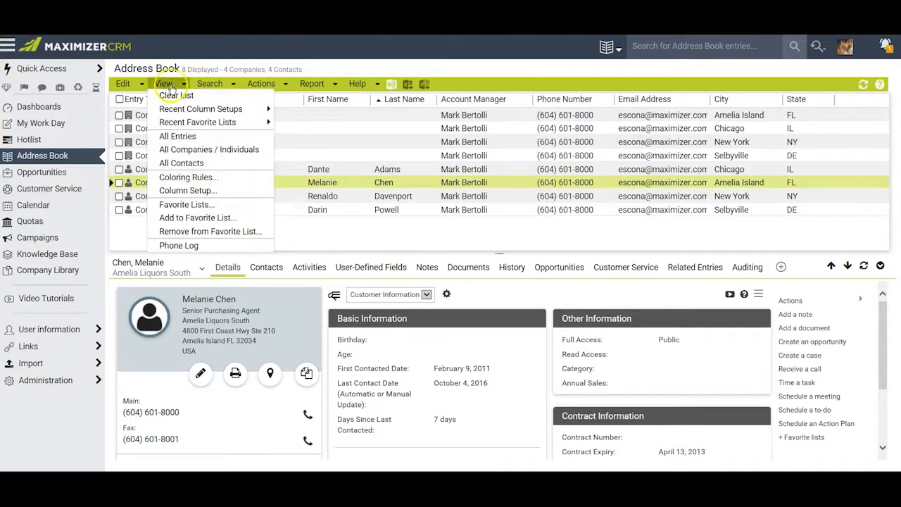
left_click(188, 190)
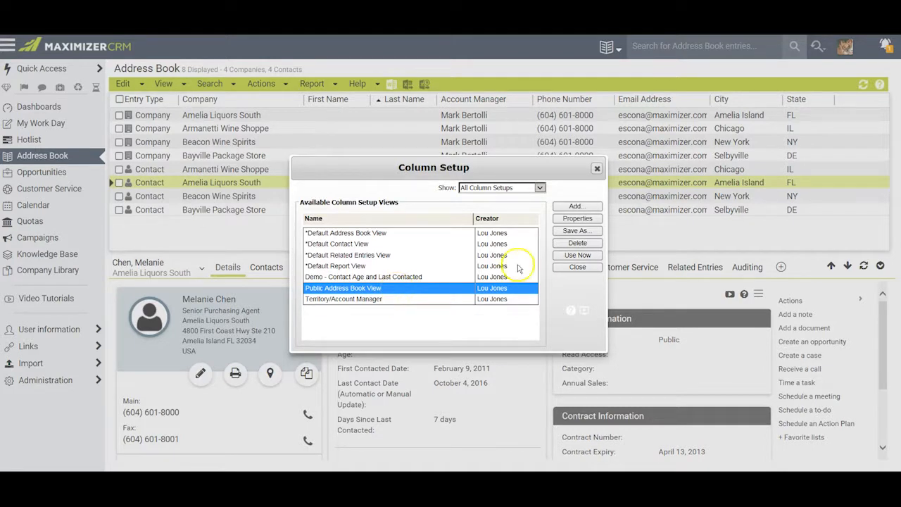
left_click(575, 233)
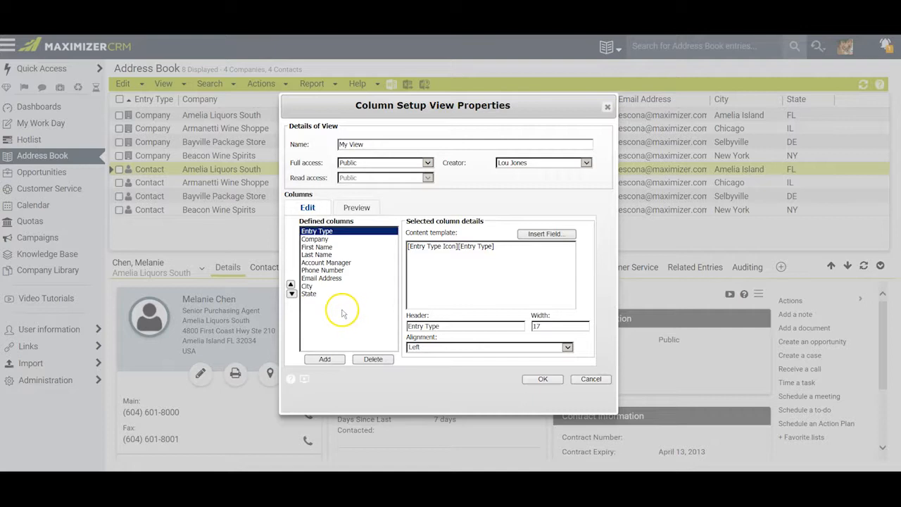
Add a column with the user-defined field Customer Interests to My View and apply the view to the address book
left_click(326, 359)
left_click(549, 234)
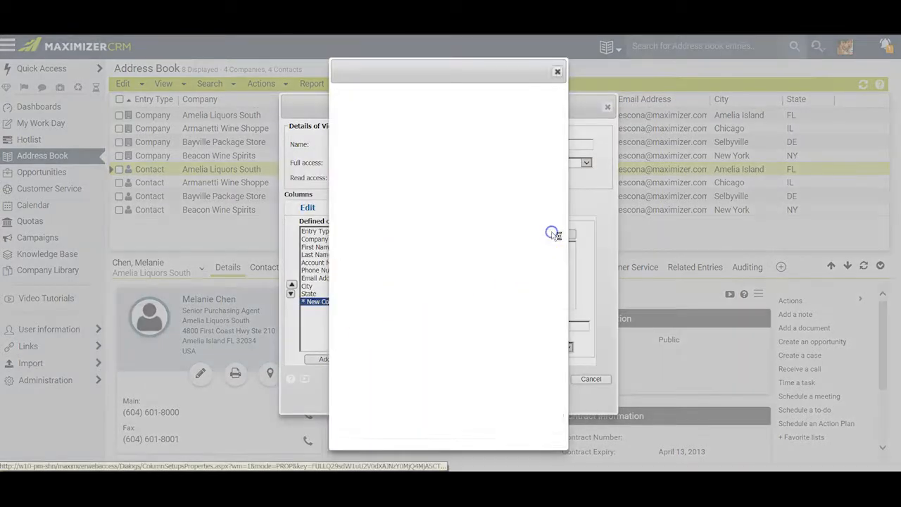
left_click(342, 124)
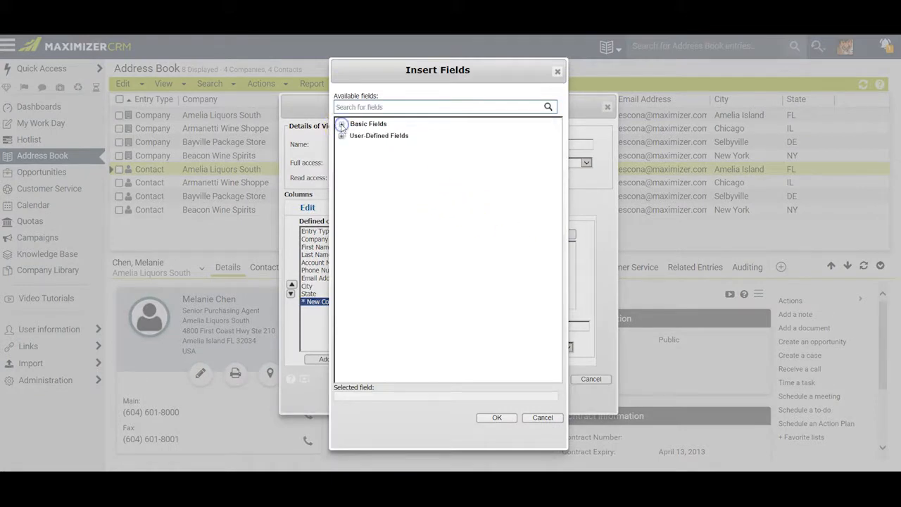
left_click(341, 136)
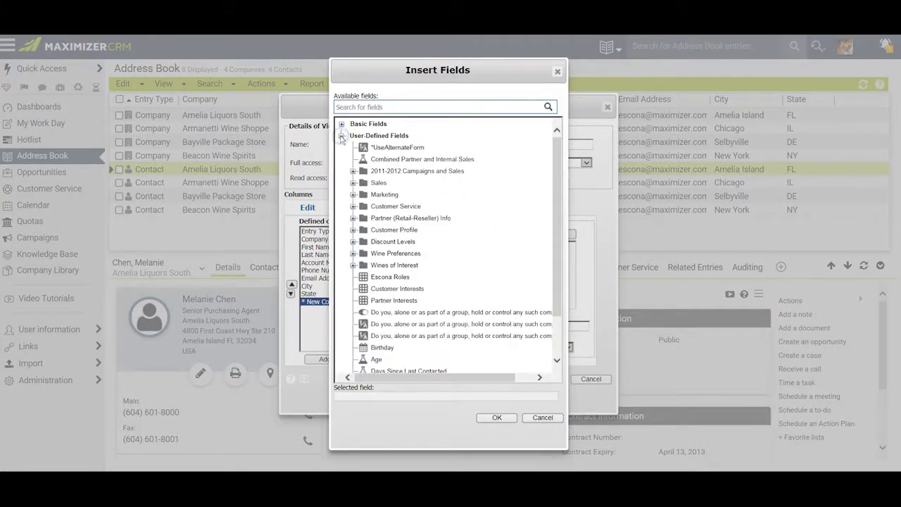
left_click(411, 290)
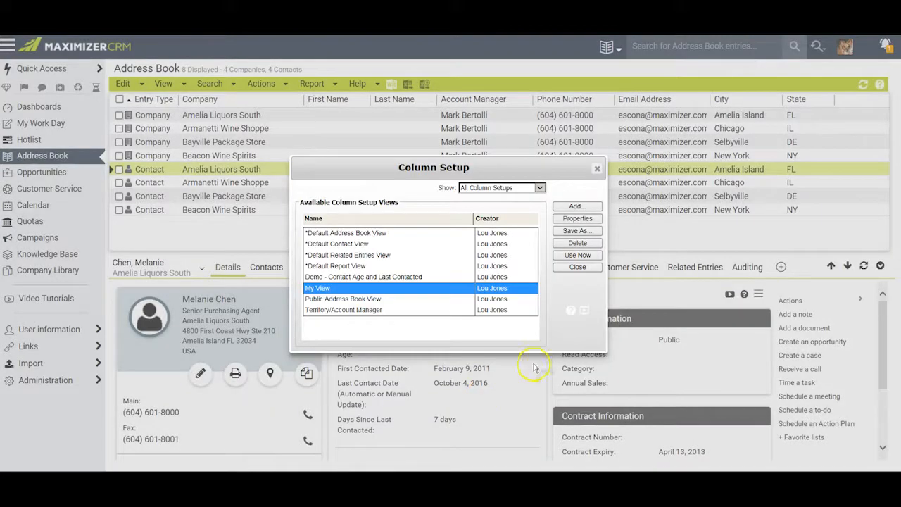
left_click(578, 255)
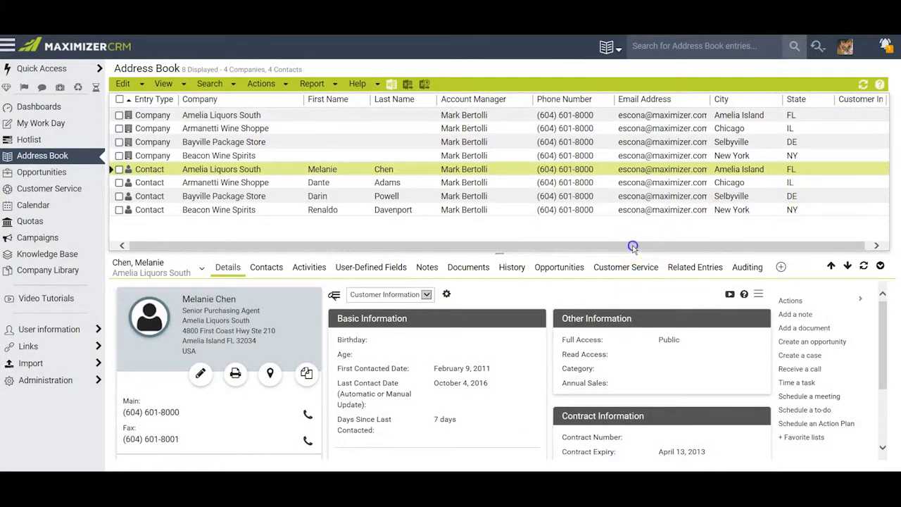
left_click_drag(634, 246, 639, 245)
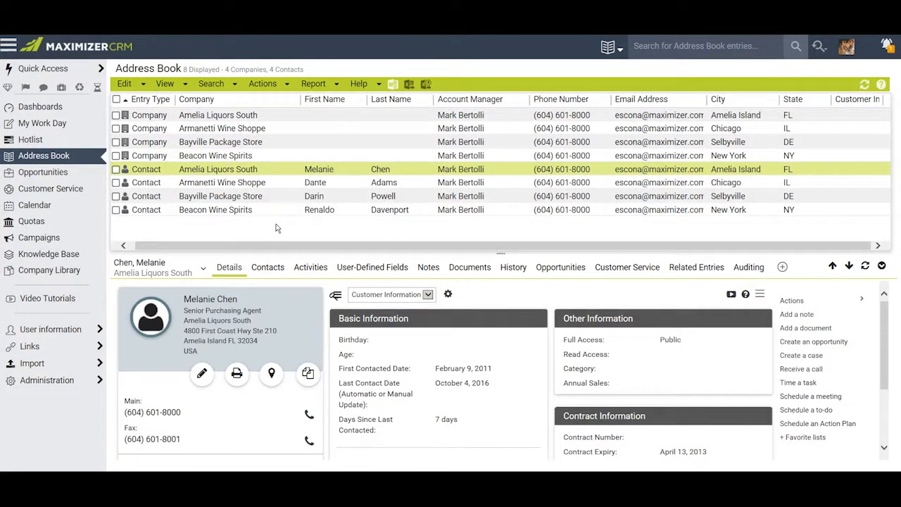
Create a new column setup view named Test
left_click(165, 84)
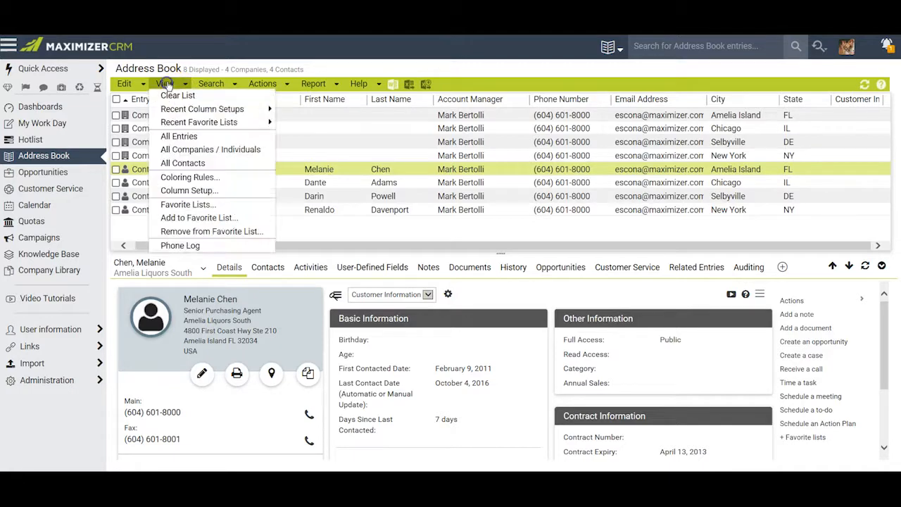
left_click(189, 191)
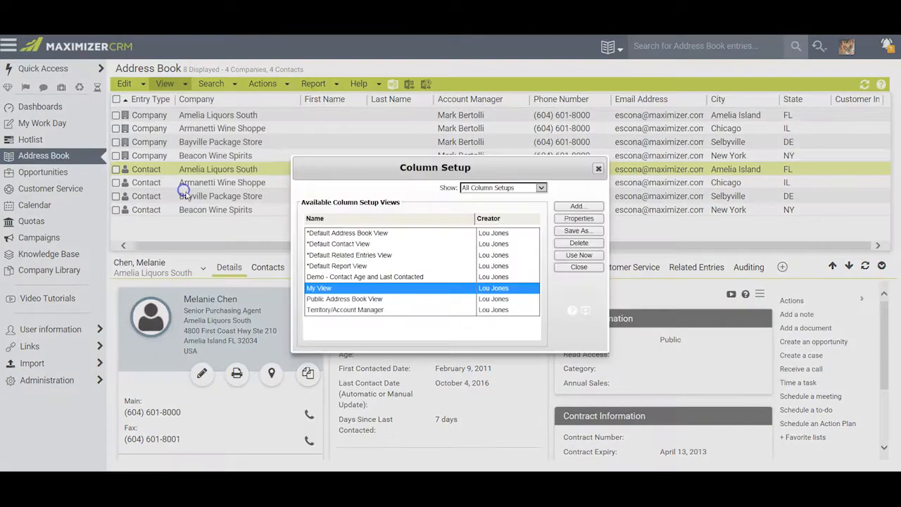
left_click(579, 206)
left_click(355, 144)
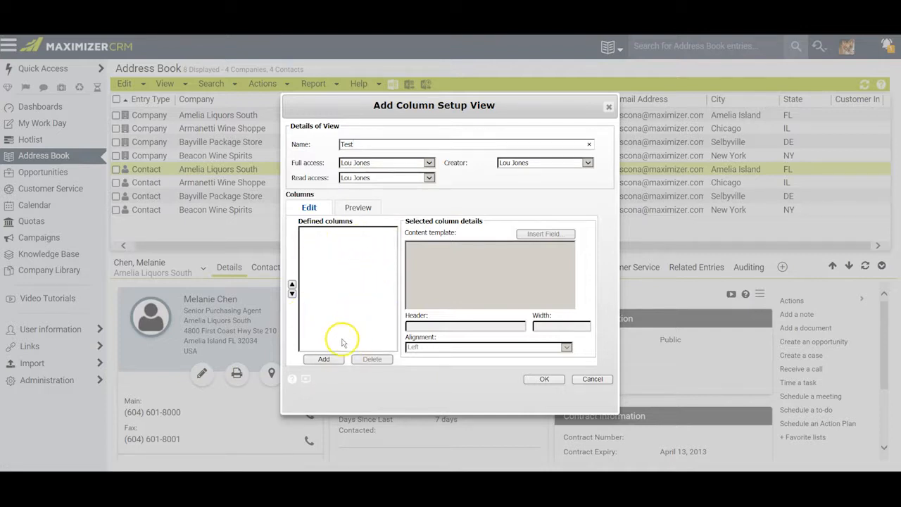
Add a column to the Test view whose content template combines the basic fields Entry Type Icon and Entry Type
left_click(324, 360)
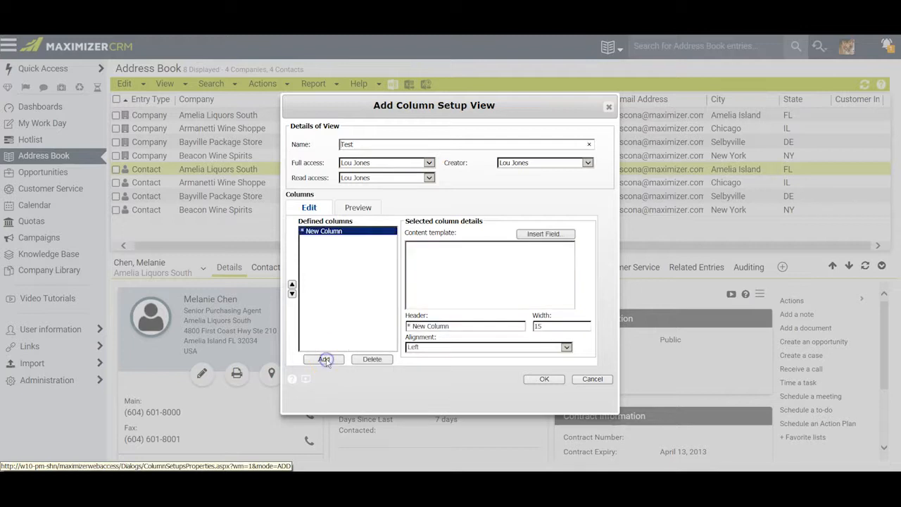
left_click(546, 235)
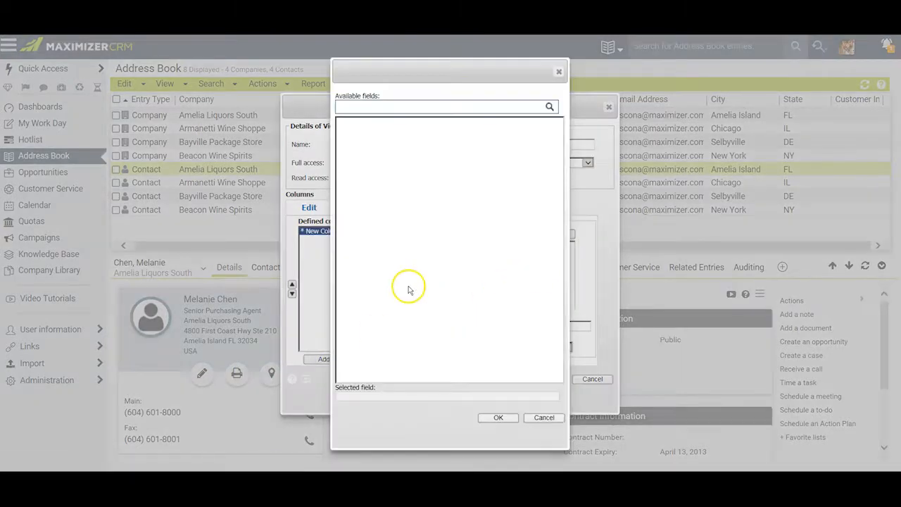
left_click_drag(562, 162, 560, 210)
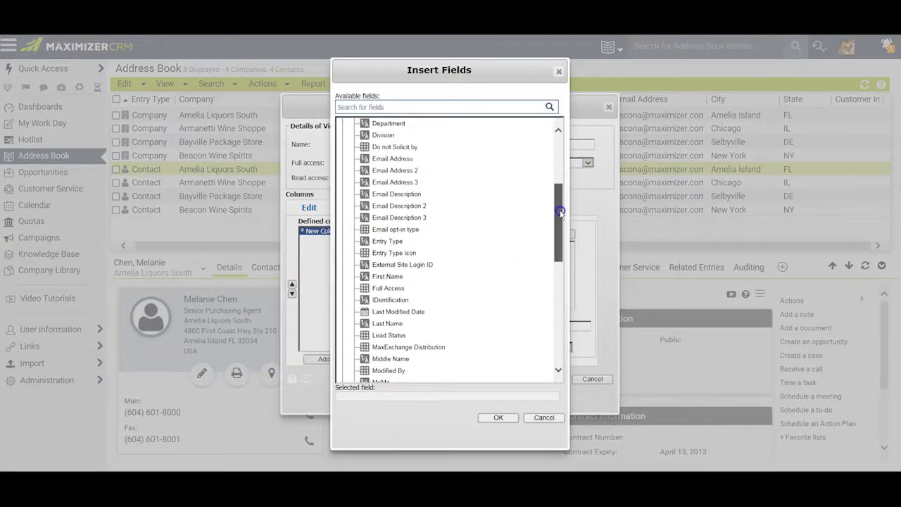
left_click(416, 250)
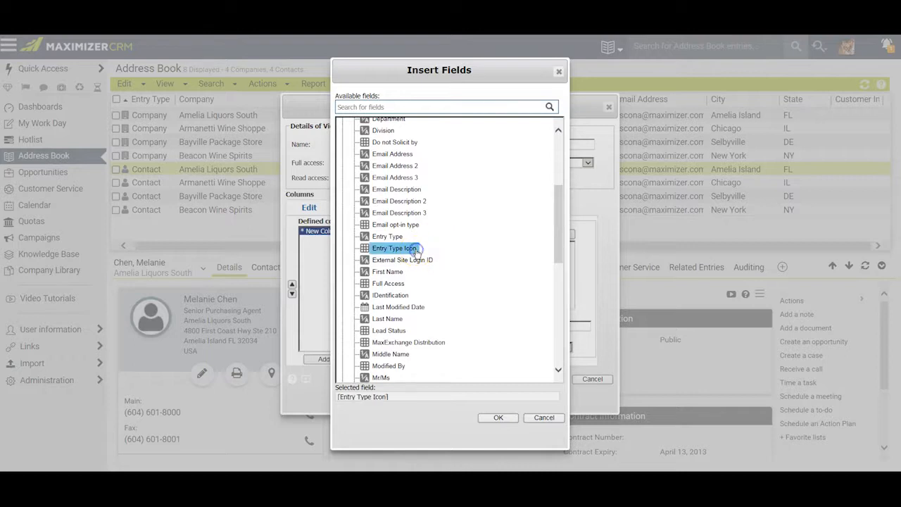
left_click(487, 420)
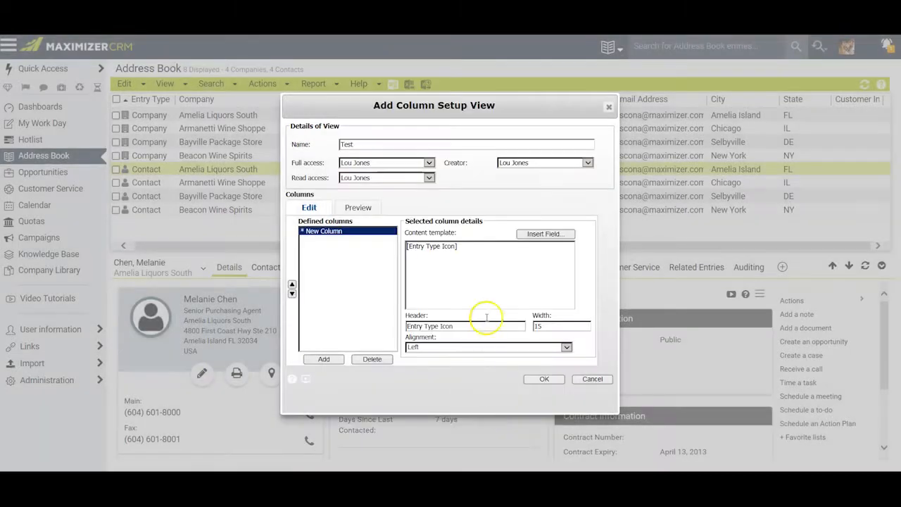
left_click(545, 236)
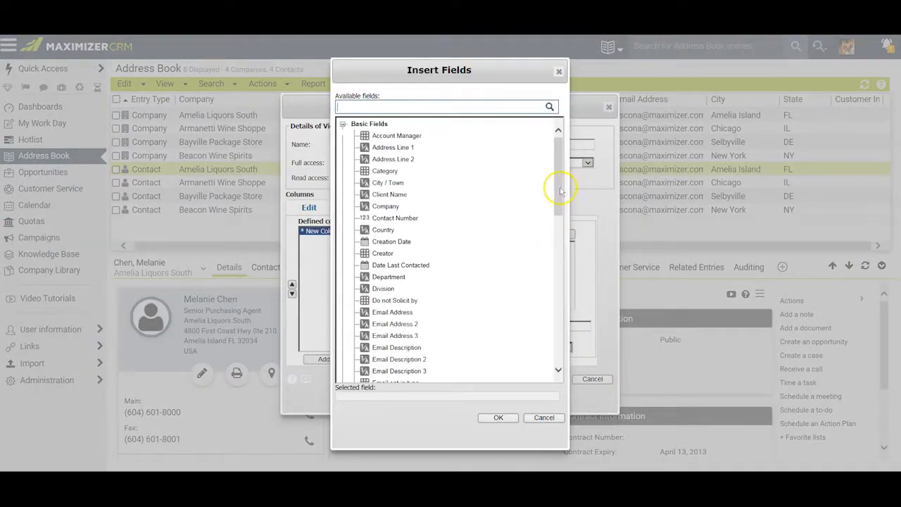
left_click_drag(558, 186, 558, 230)
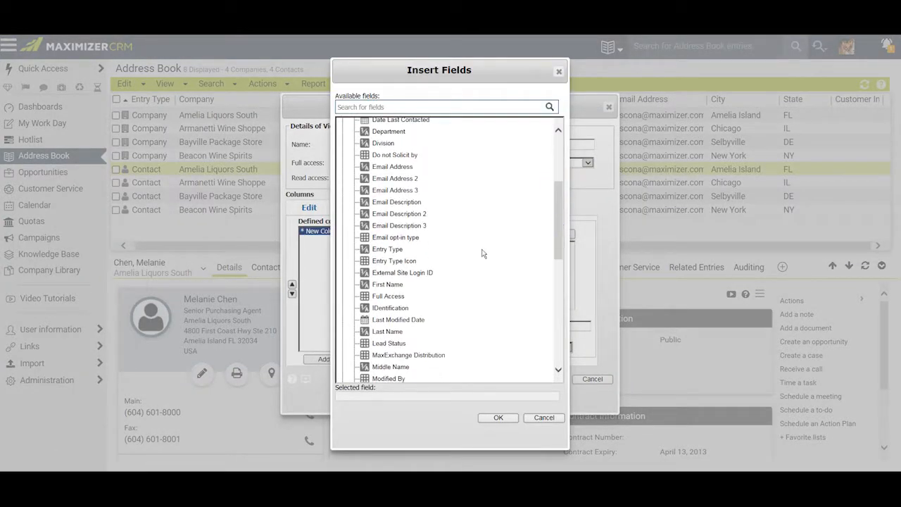
left_click(407, 255)
left_click(499, 418)
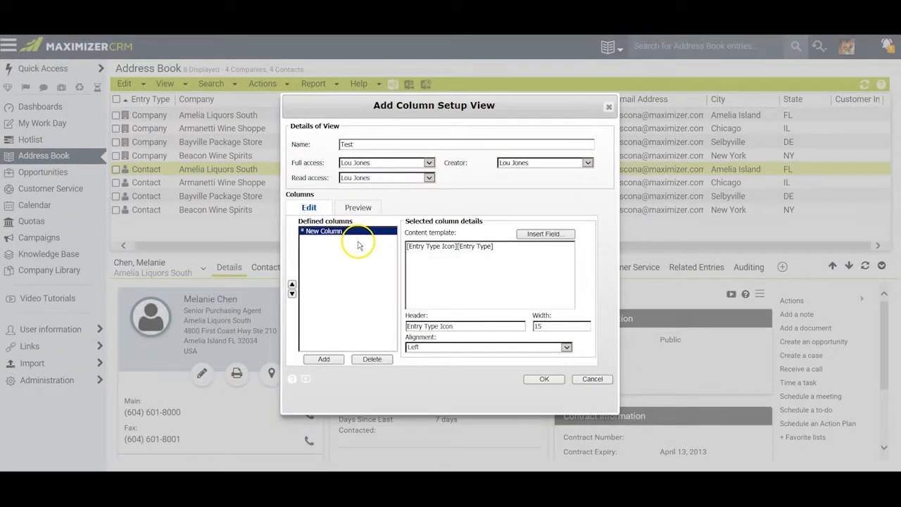
Add a second column to the Test view containing the basic field Account Manager
left_click(324, 359)
left_click(544, 233)
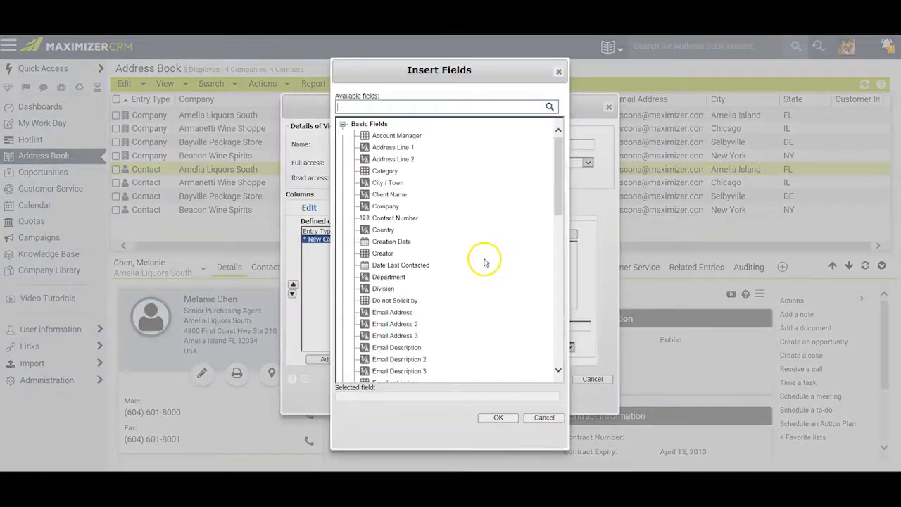
left_click(384, 135)
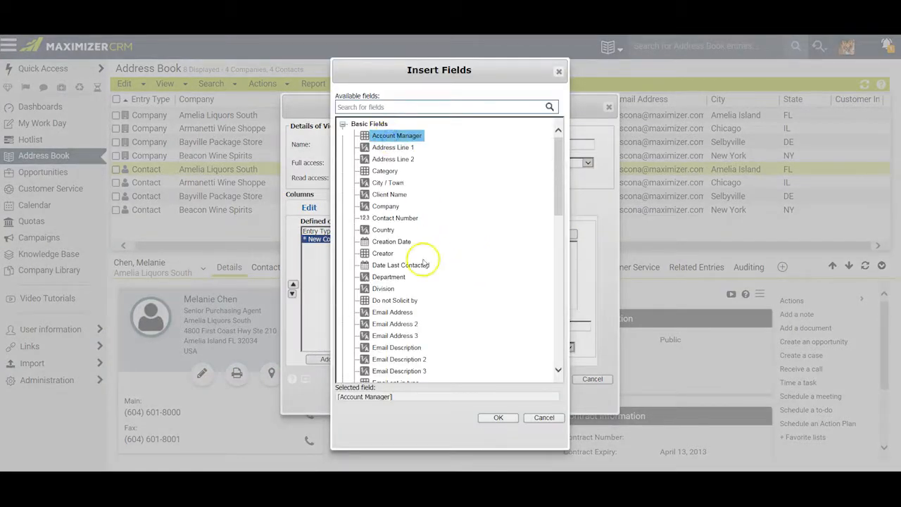
left_click(498, 417)
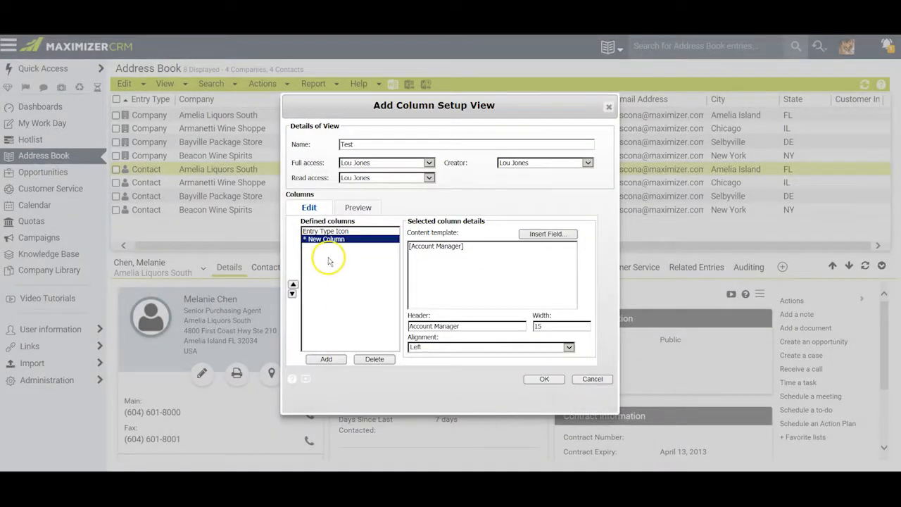
Add a third column to the Test view with the user-defined field Annual Sales from the Sales folder
left_click(326, 360)
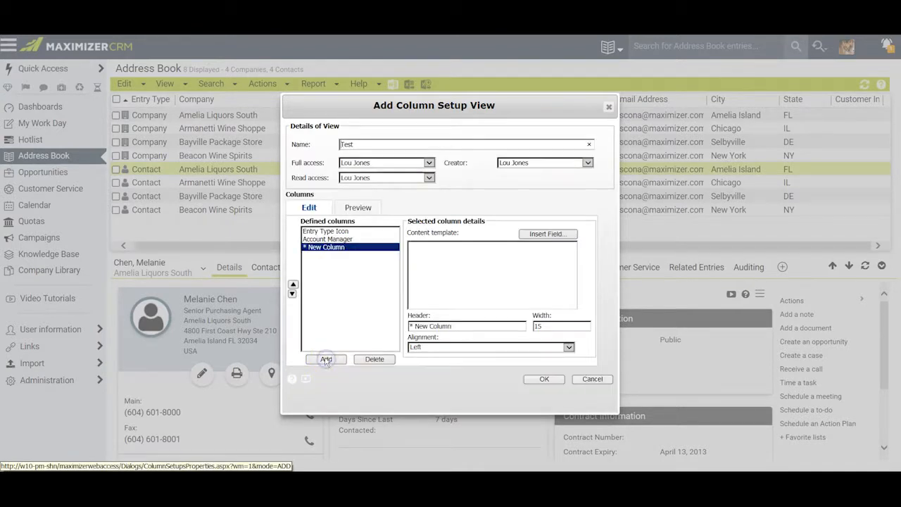
left_click(547, 237)
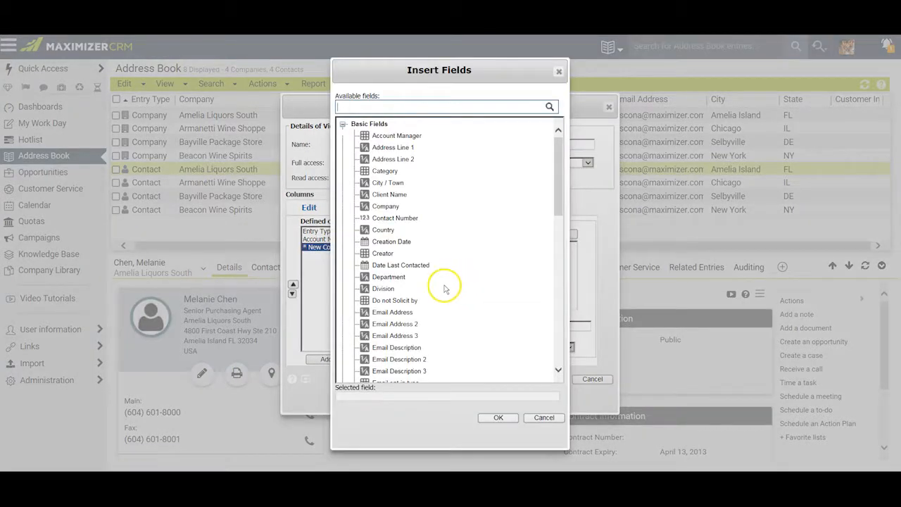
mouse_move(559, 180)
left_mouse_down()
mouse_move(566, 232)
mouse_move(570, 171)
left_mouse_up()
left_click(343, 124)
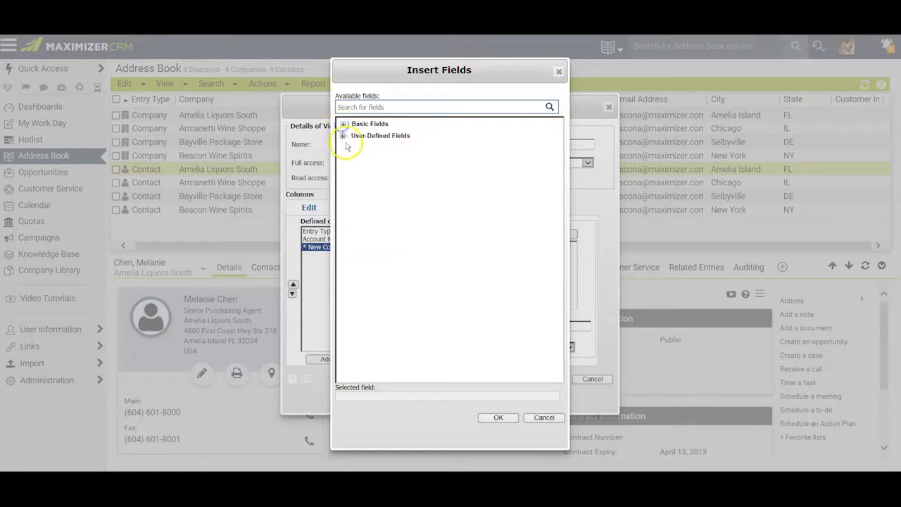
left_click(342, 135)
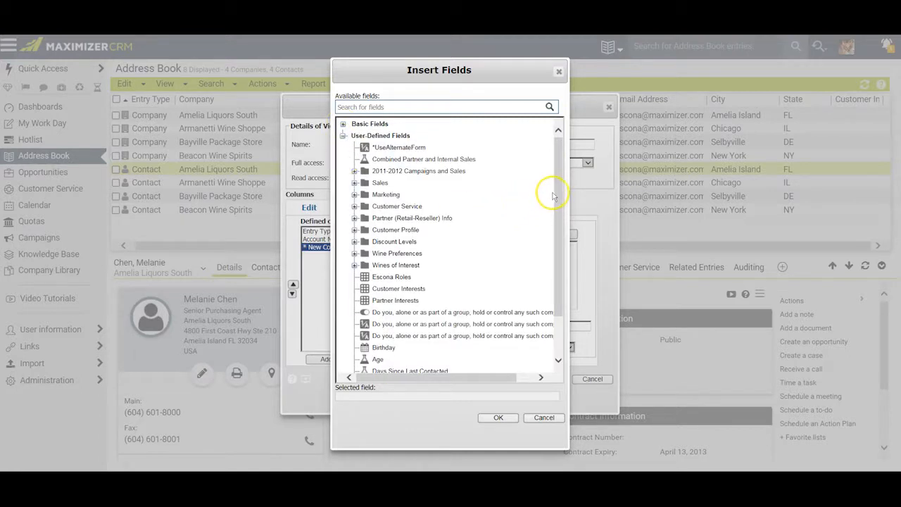
left_click(354, 183)
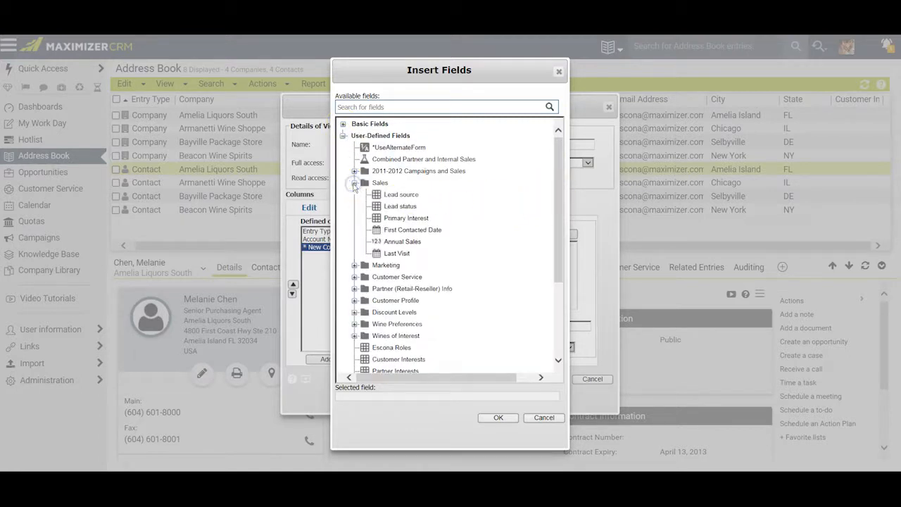
left_click(404, 242)
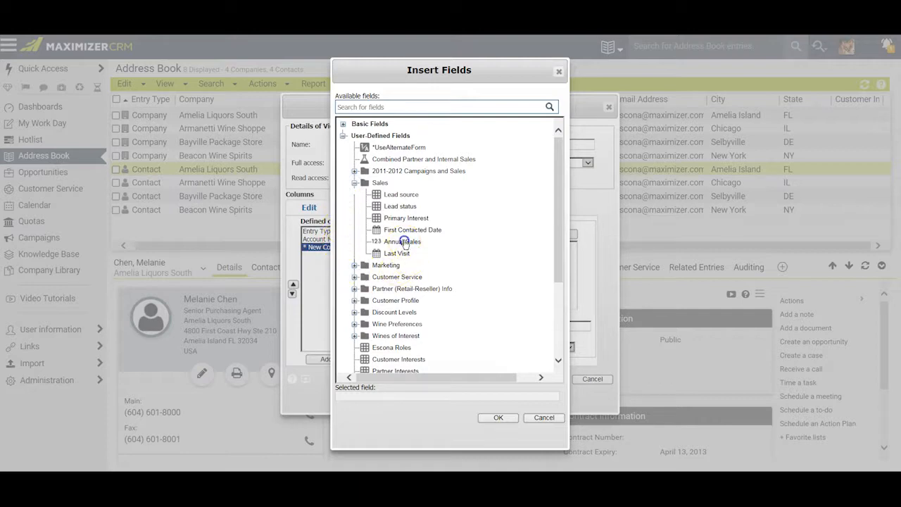
left_click(498, 419)
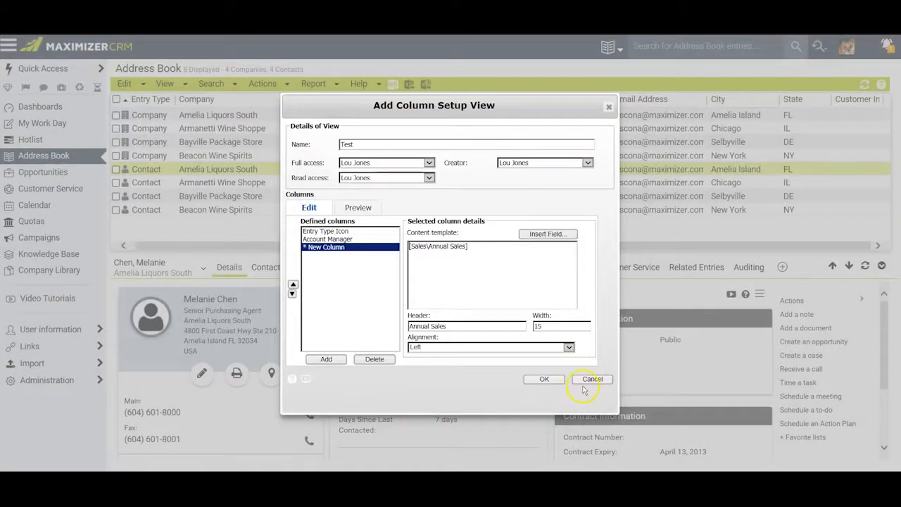
Save the Test view and apply it to the address book, widening the Entry Type Icon, Account Manager and Annual Sales columns
left_click(545, 379)
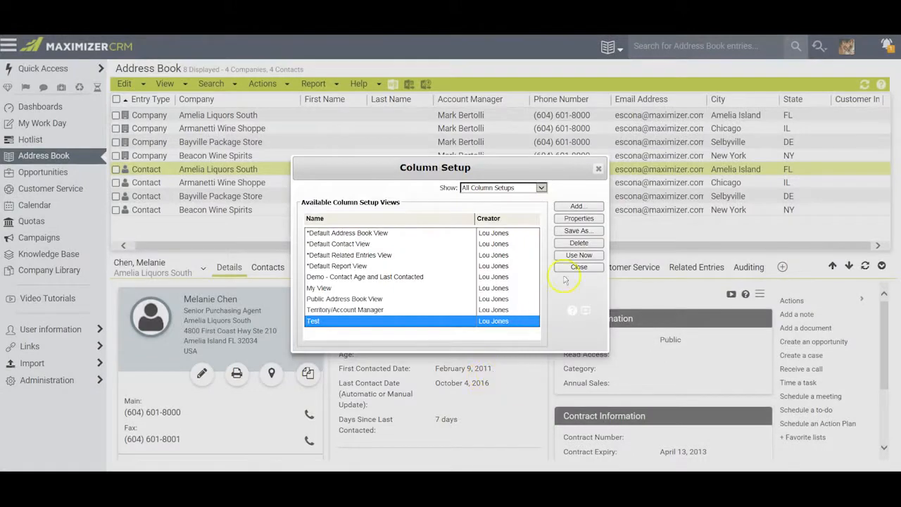
left_click(576, 256)
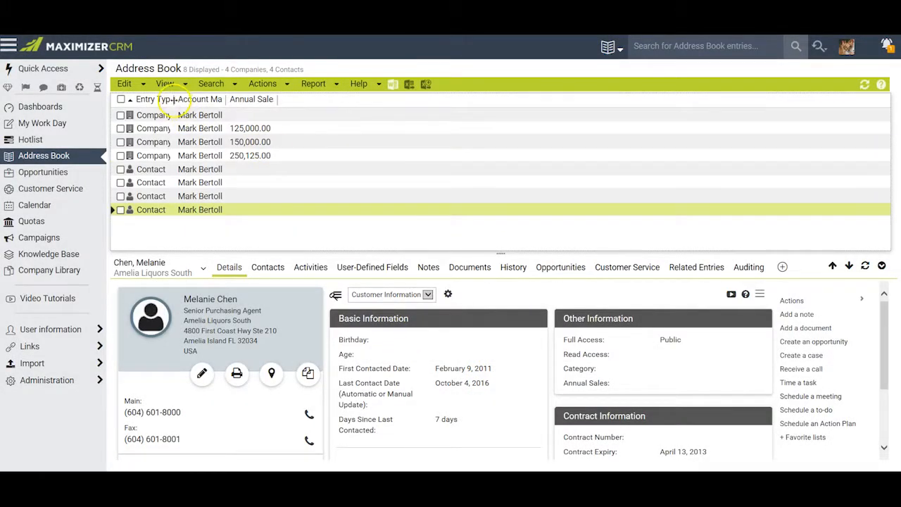
left_click_drag(175, 99, 330, 99)
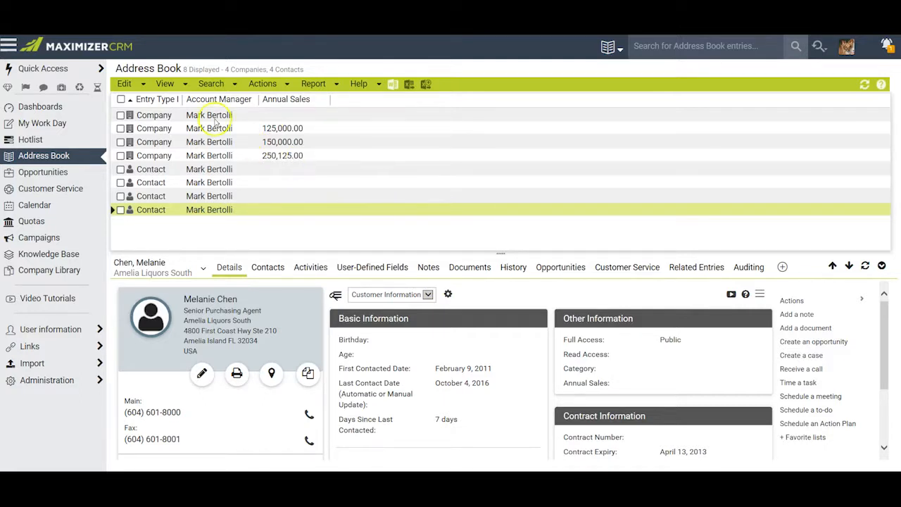
Try to delete the Test column setup while it is in use, and switch the address book to My View
left_click(167, 85)
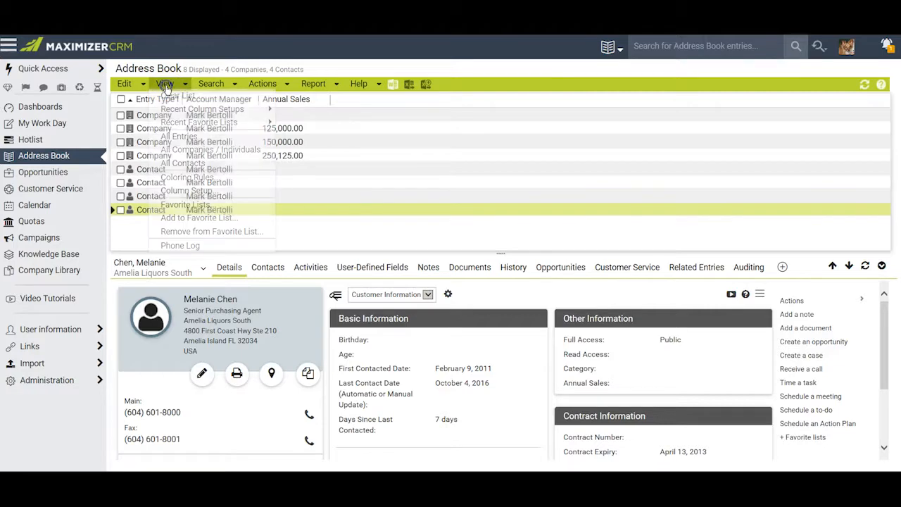
left_click(188, 190)
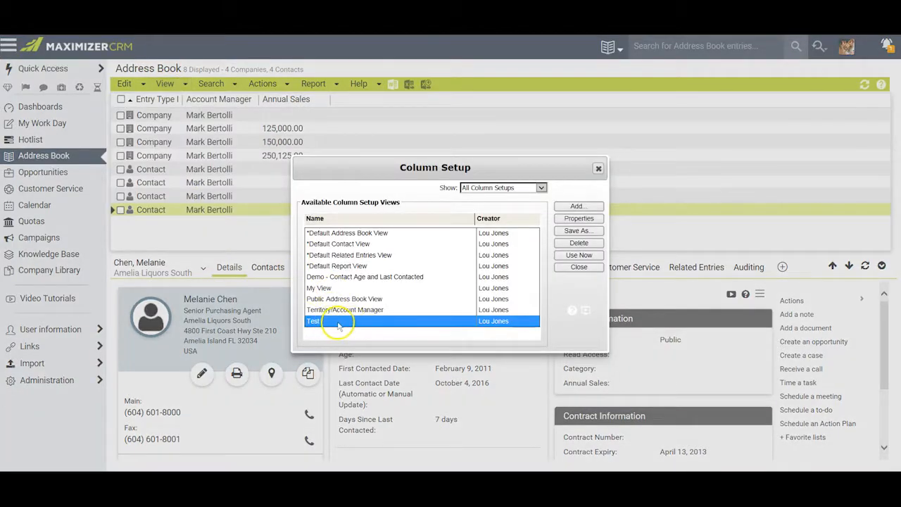
left_click(578, 243)
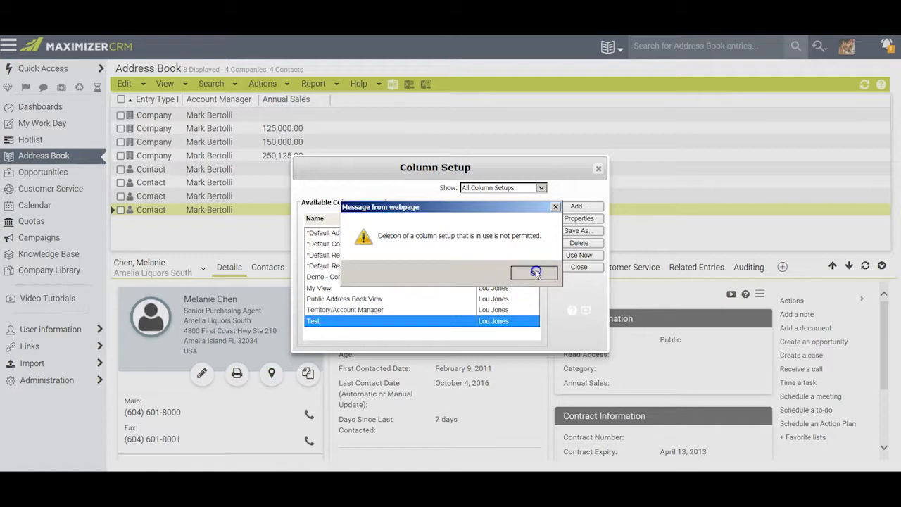
left_click(532, 273)
left_click(341, 288)
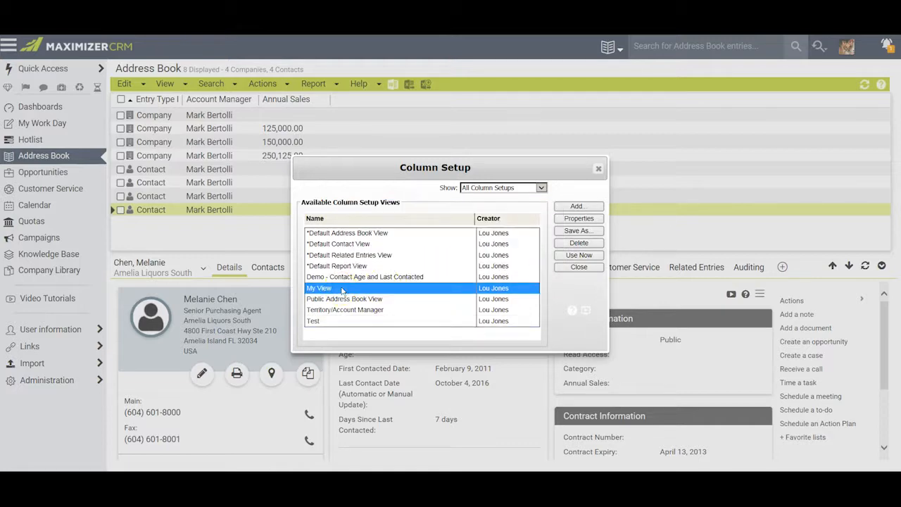
left_click(577, 254)
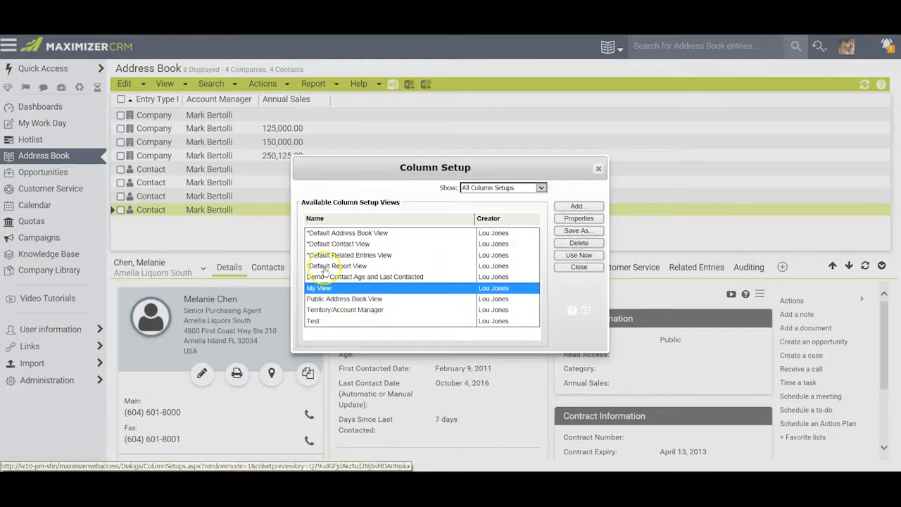
Delete the Test column setup view, confirm the deletion and return to the address book
left_click(163, 84)
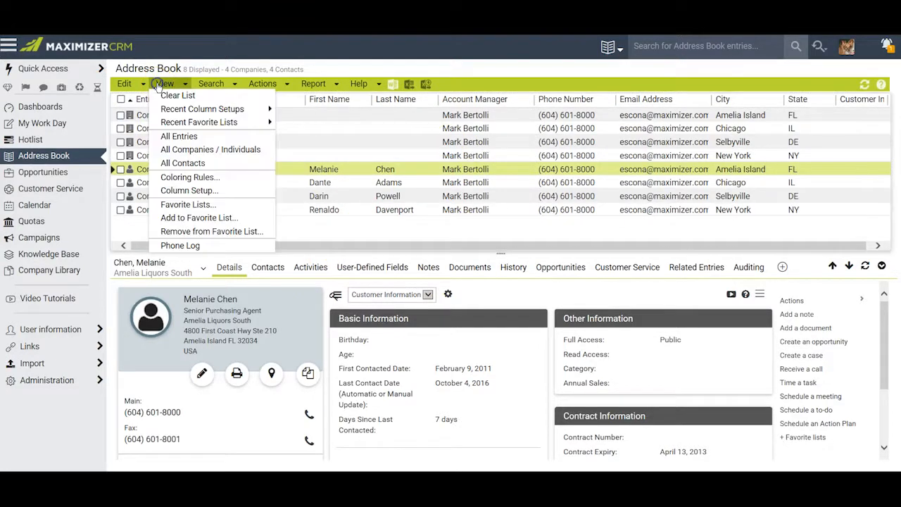
left_click(183, 190)
left_click(334, 321)
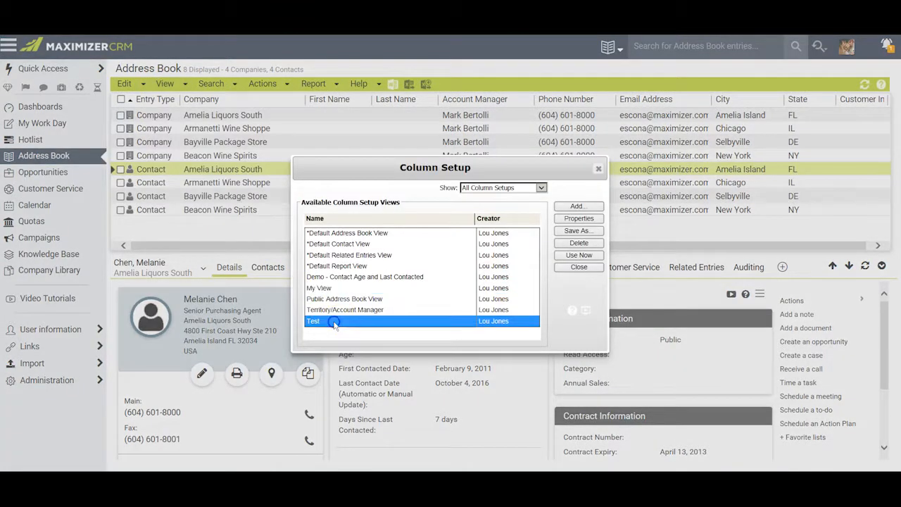
left_click(579, 243)
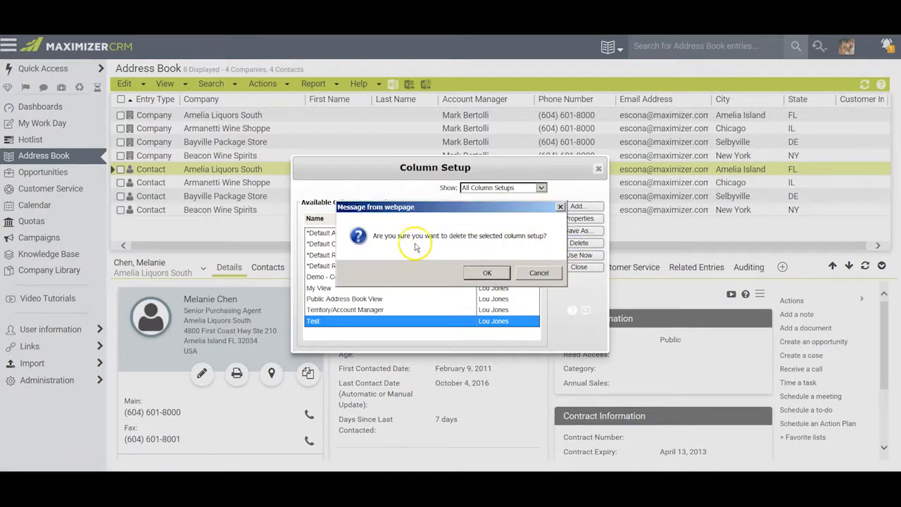
left_click(487, 273)
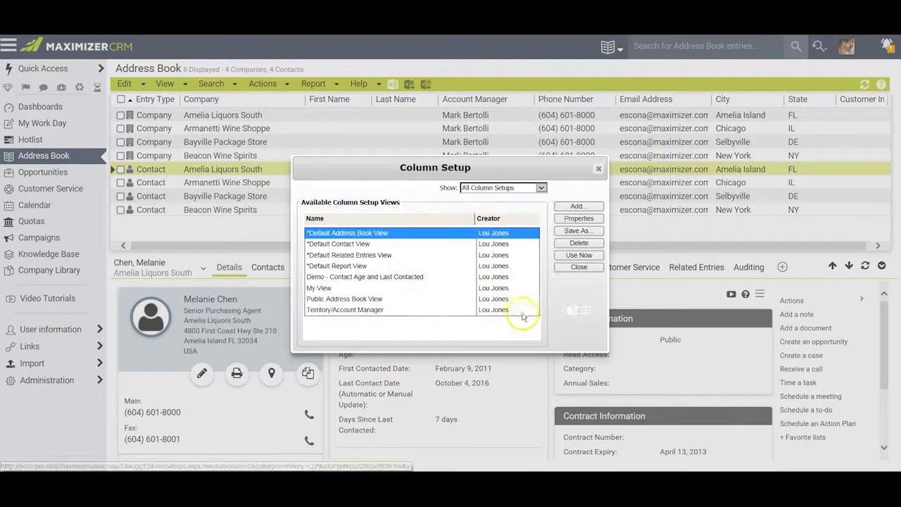
left_click(570, 269)
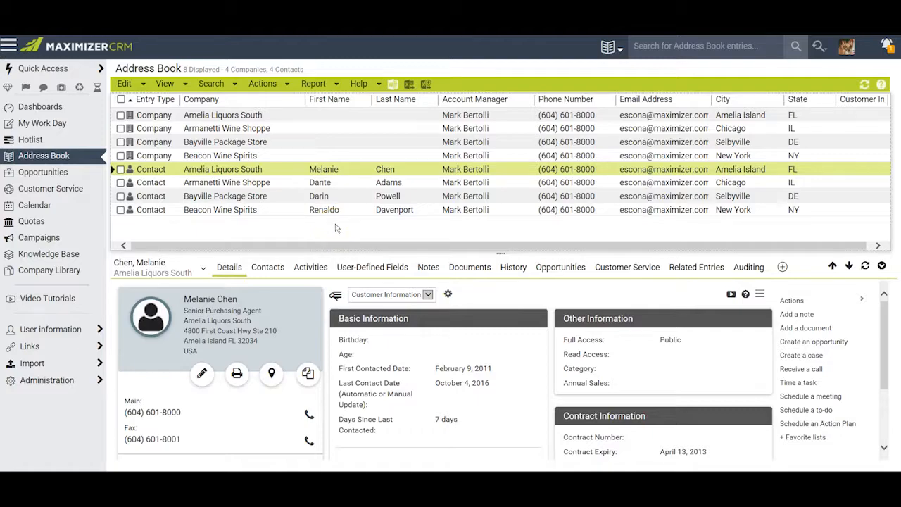
left_click(338, 228)
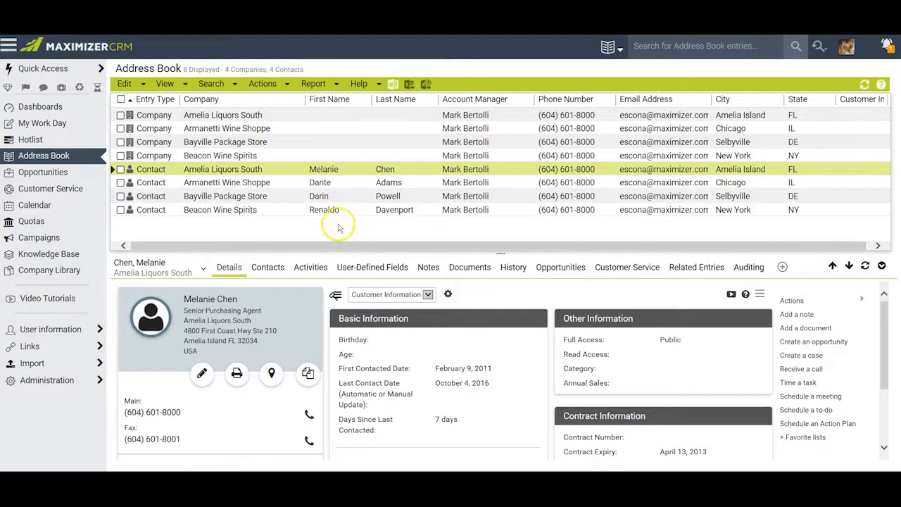